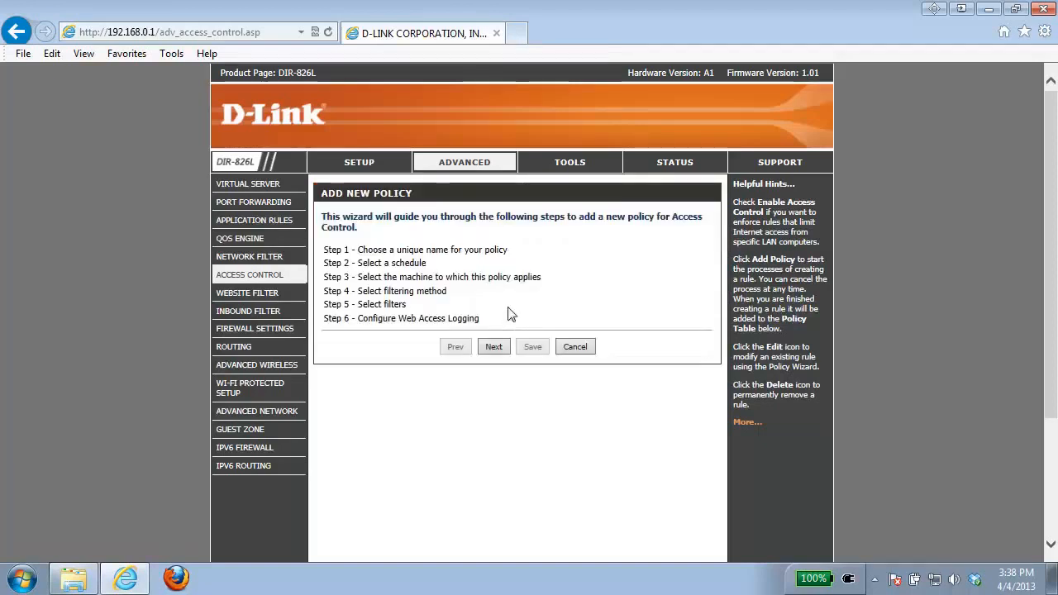
Start the new access control policy, name it "Block Sites", and proceed to the schedule selection.
click(496, 350)
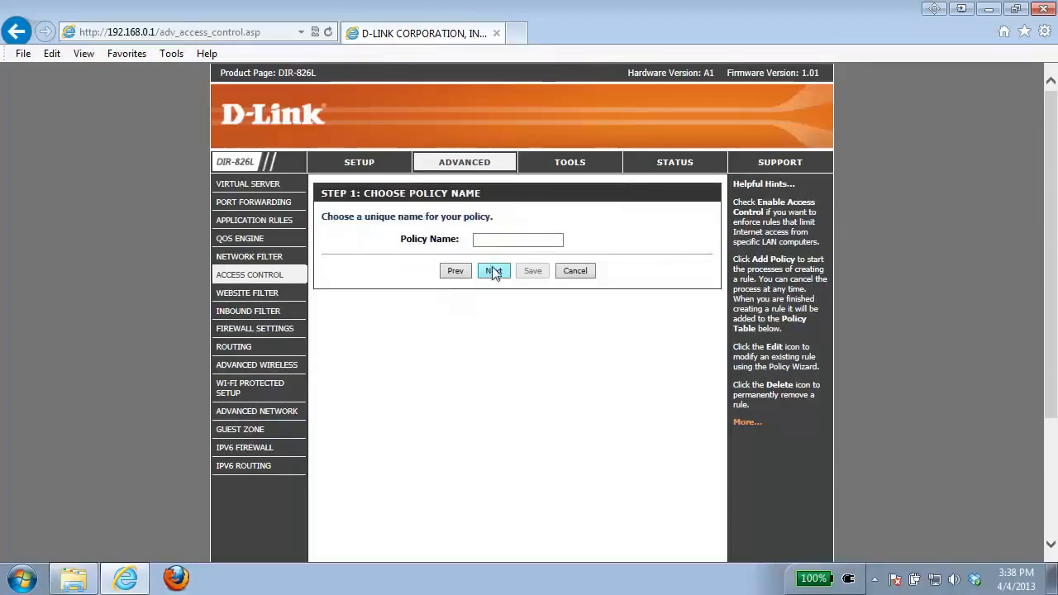
click(495, 238)
text(B)
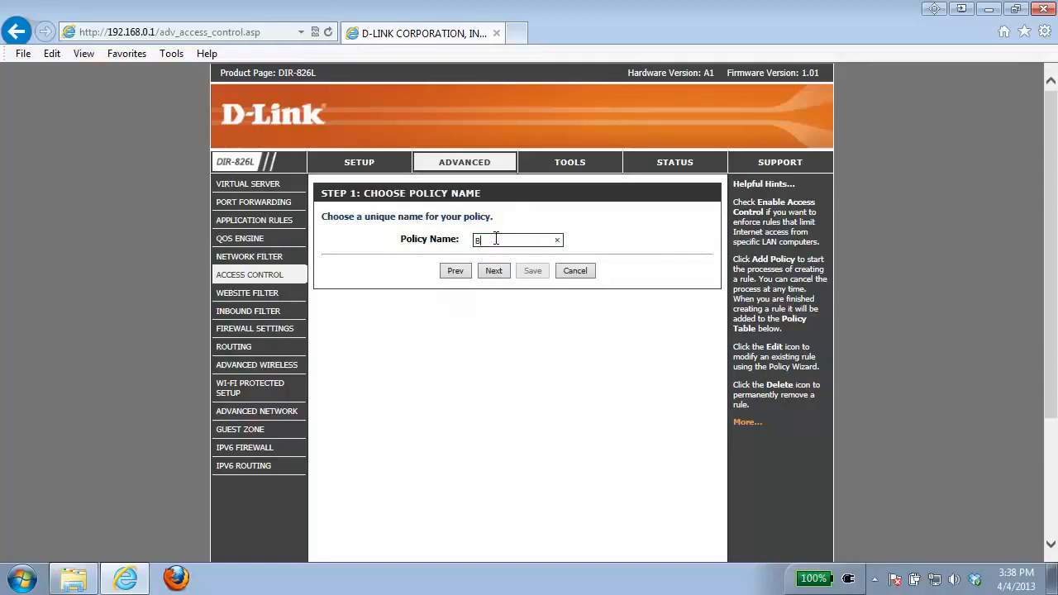
text(lock Sites)
click(499, 271)
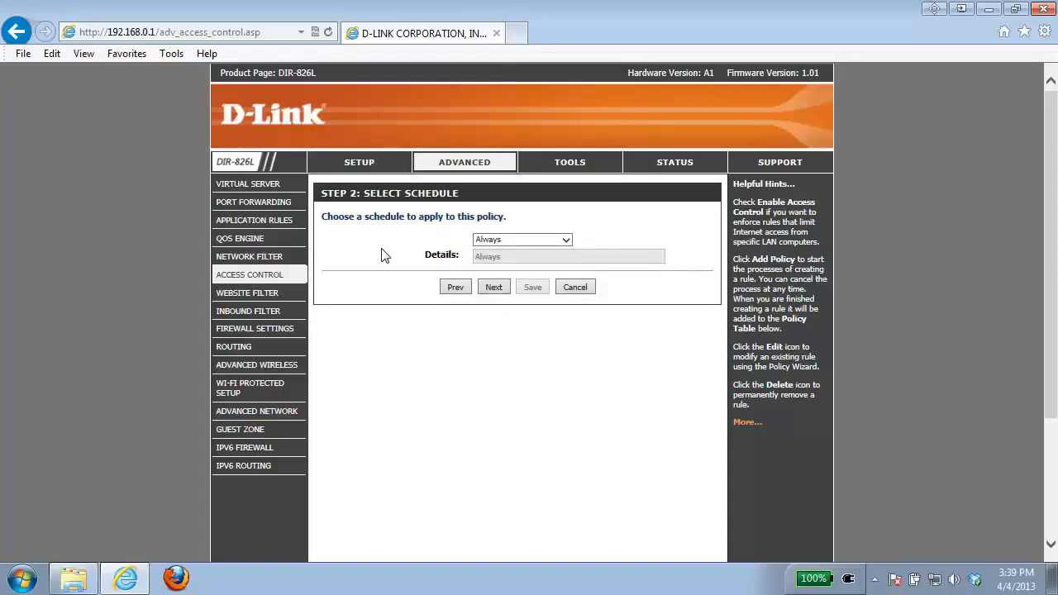
Keep the Always schedule for the policy and add Other Machines to its machine list.
click(553, 241)
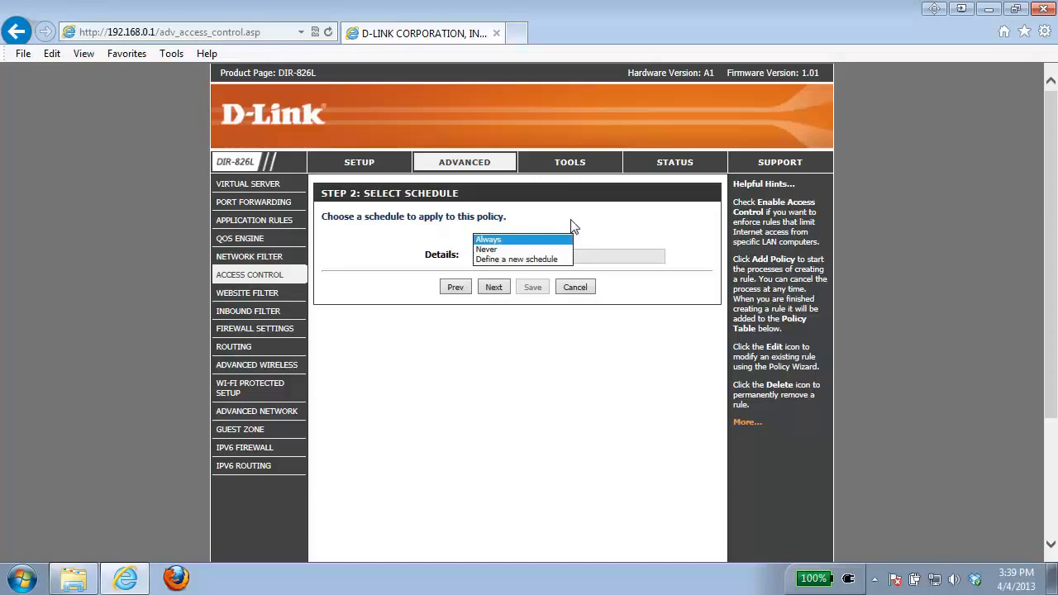
click(534, 241)
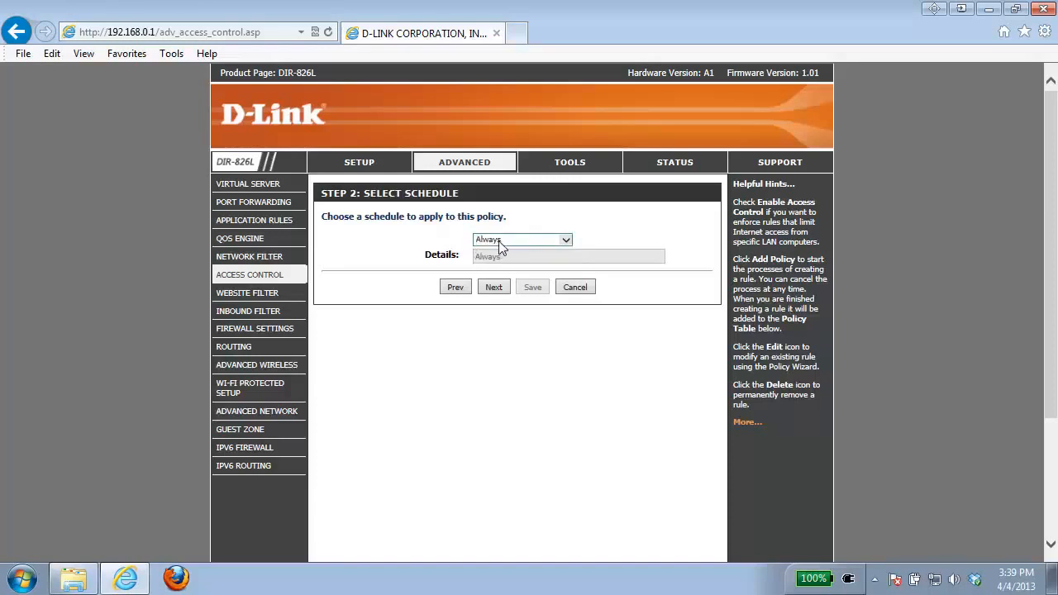
click(494, 288)
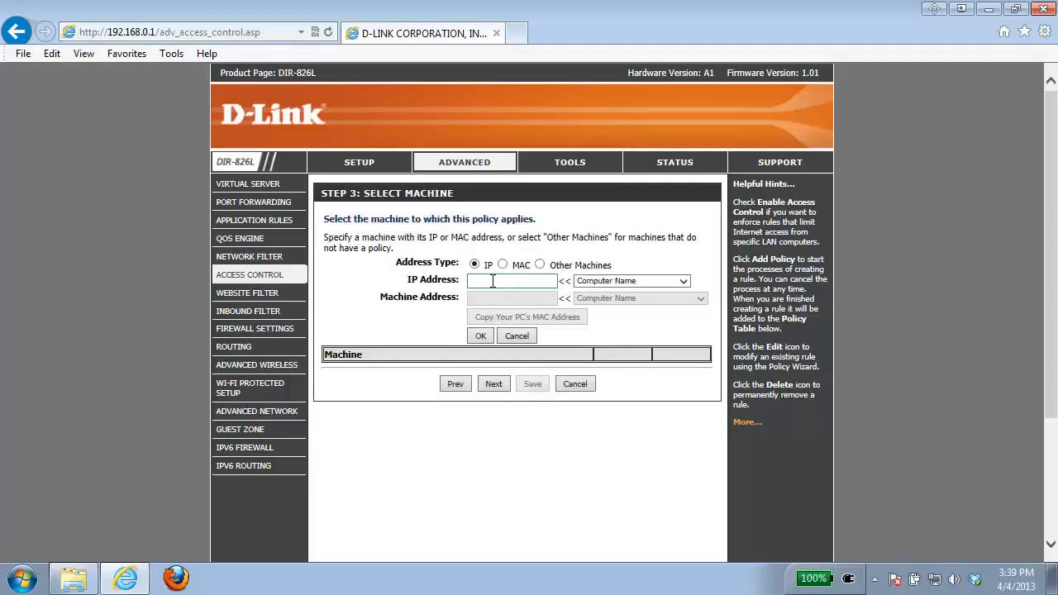
click(540, 265)
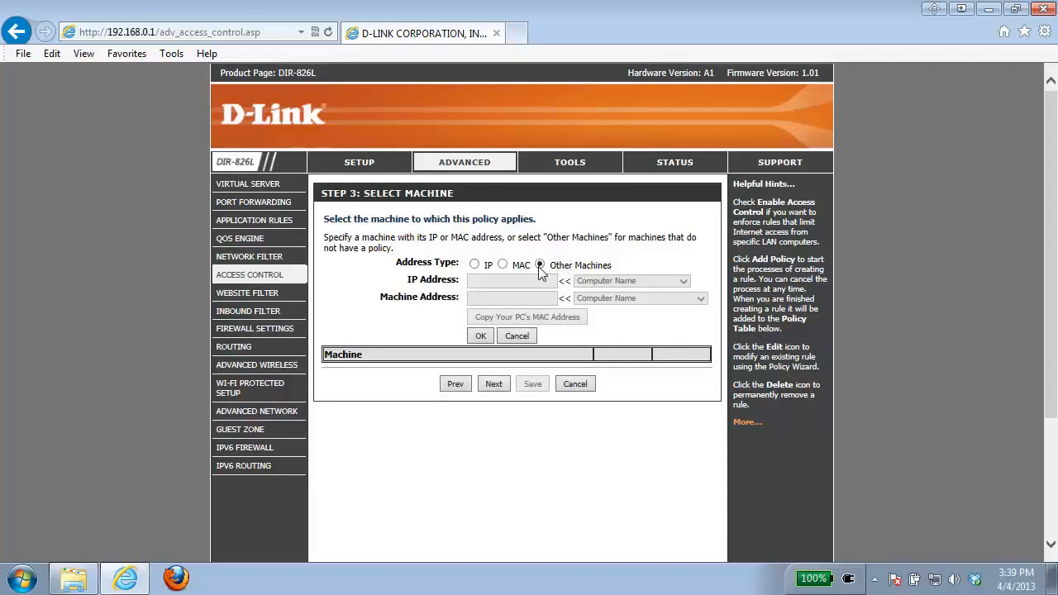
click(486, 340)
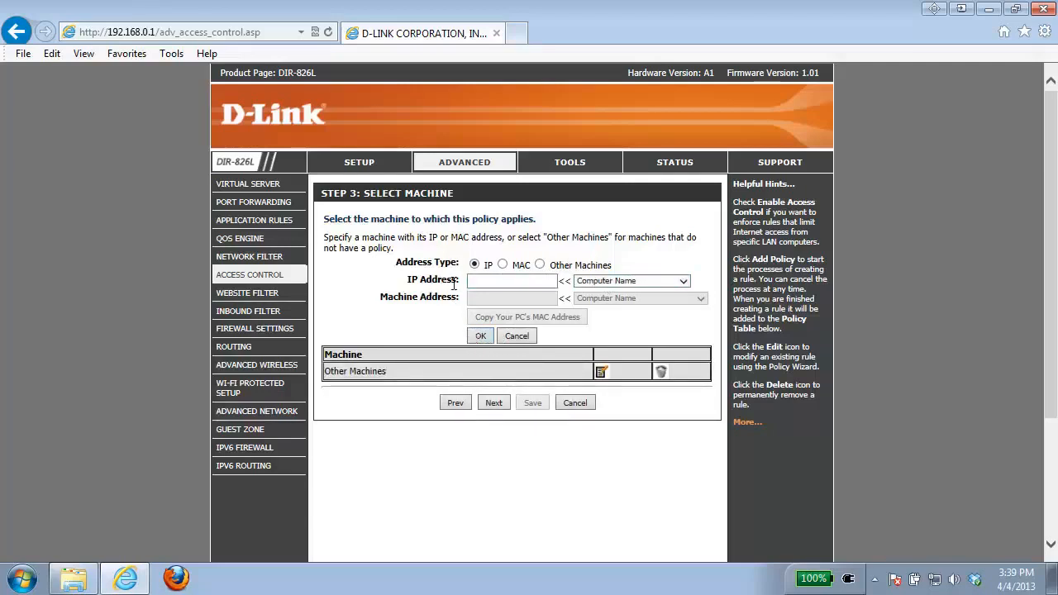
click(625, 281)
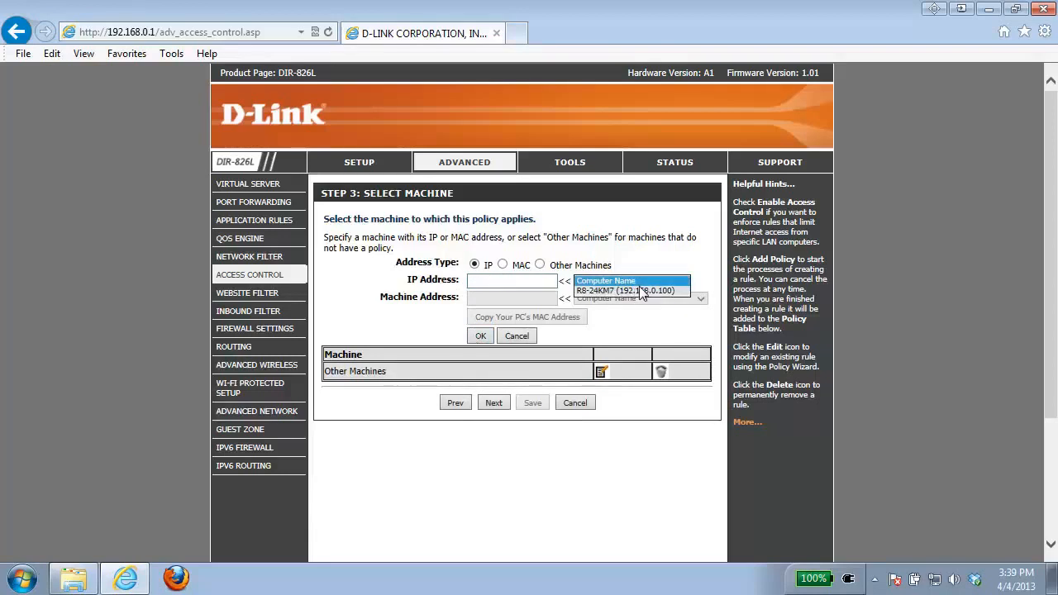
click(616, 291)
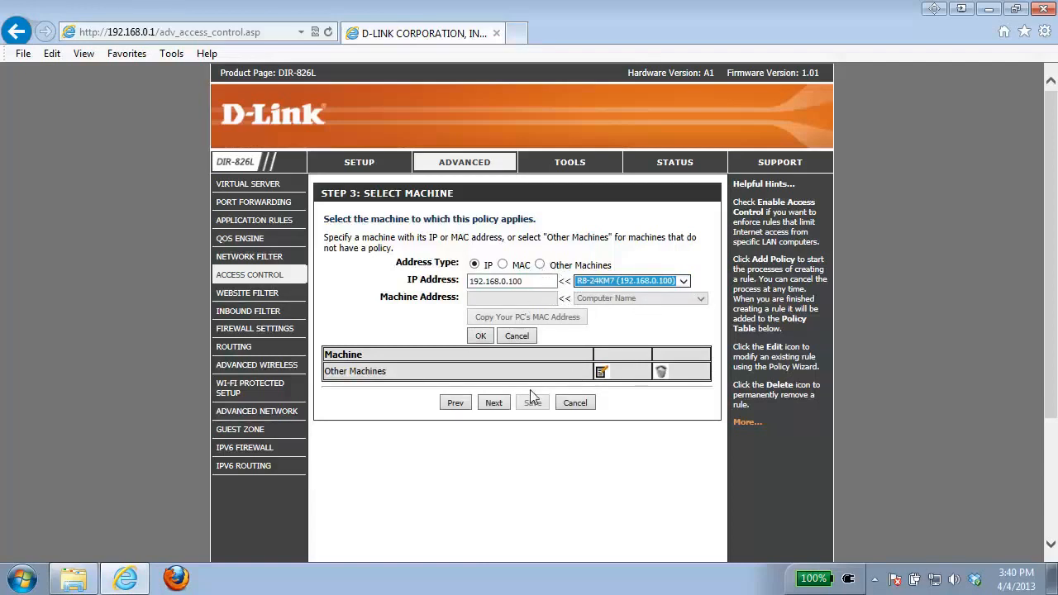
drag(538, 280, 395, 288)
key(Delete)
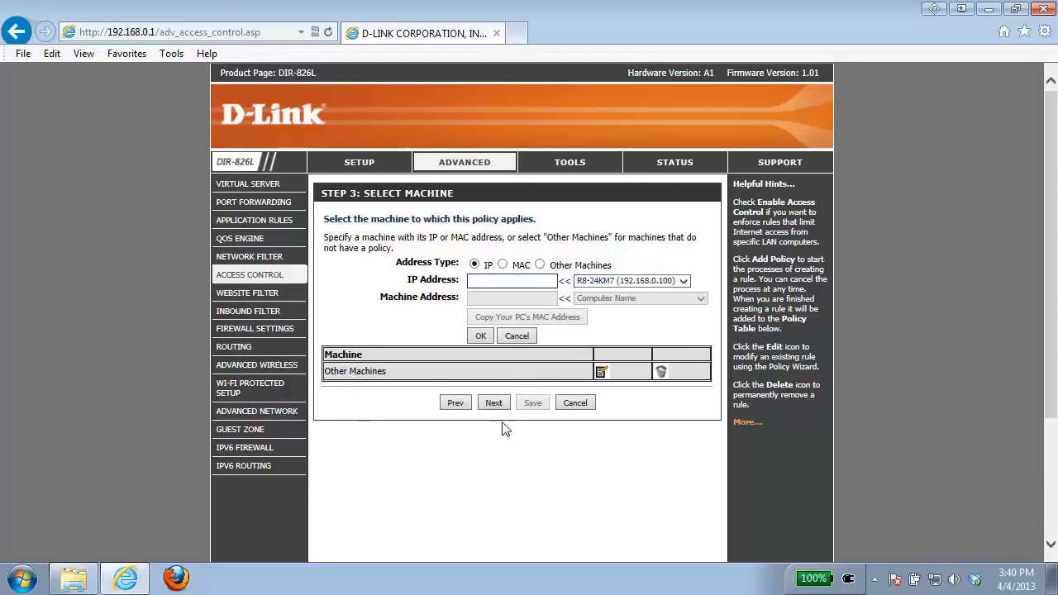
Set the filtering method to Block Some Access with the web filter and advanced port filters applied, and continue to the port rules.
click(494, 402)
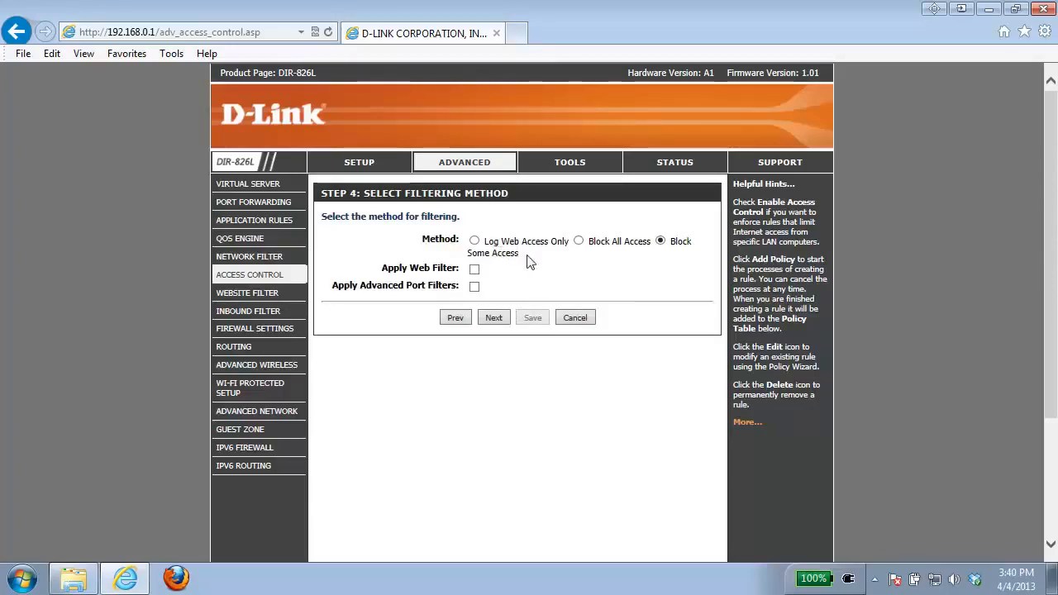
click(578, 242)
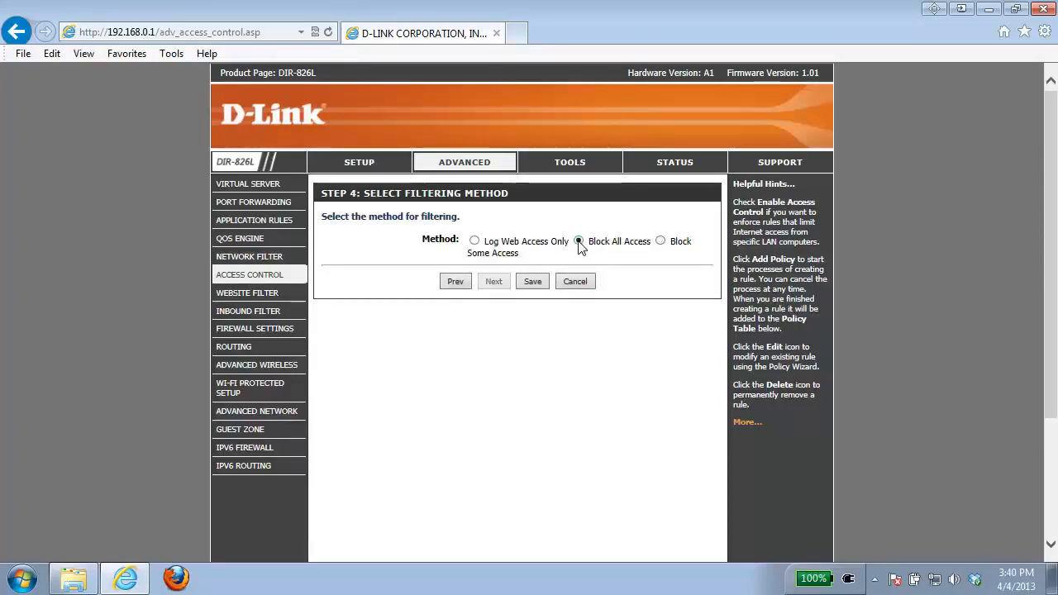
click(660, 241)
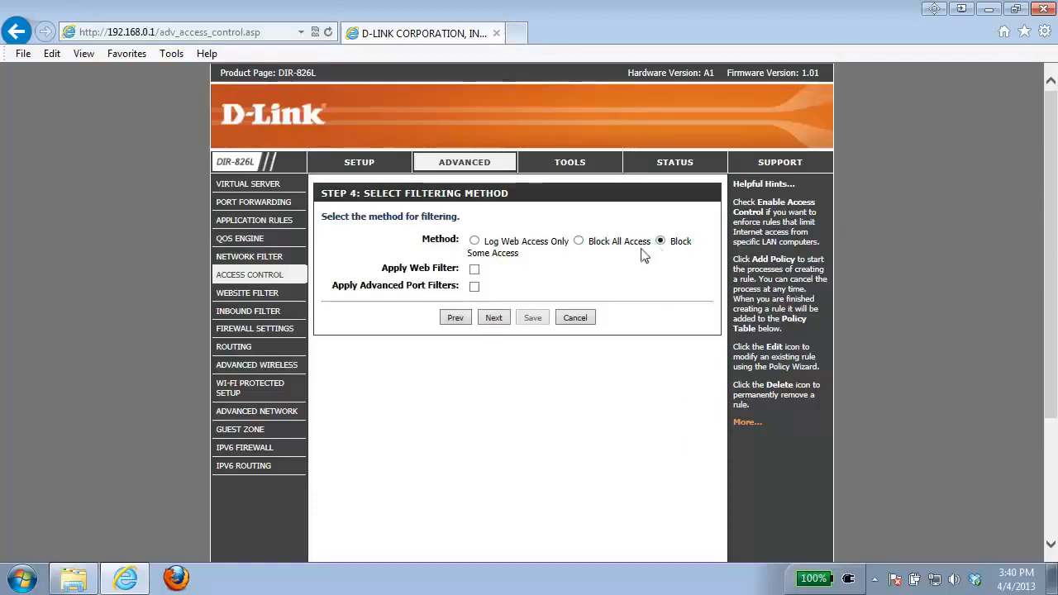
click(473, 270)
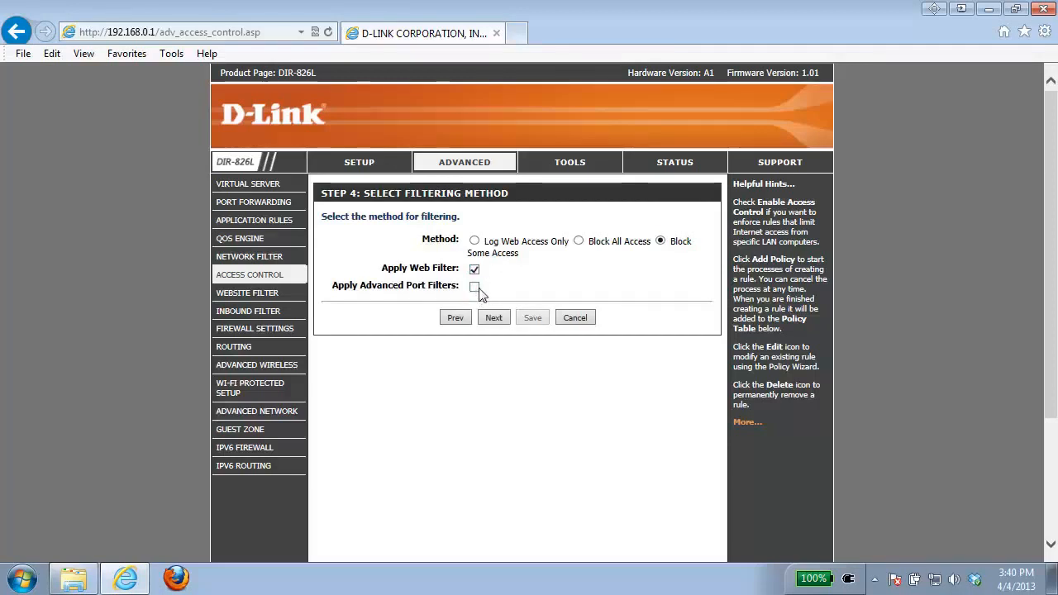
click(475, 288)
click(493, 319)
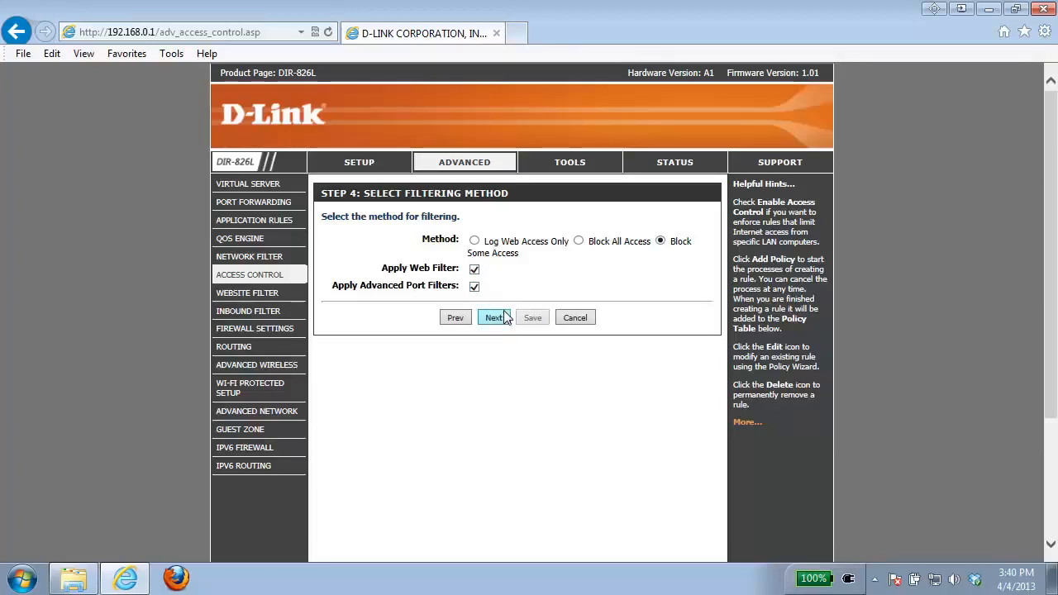
click(502, 317)
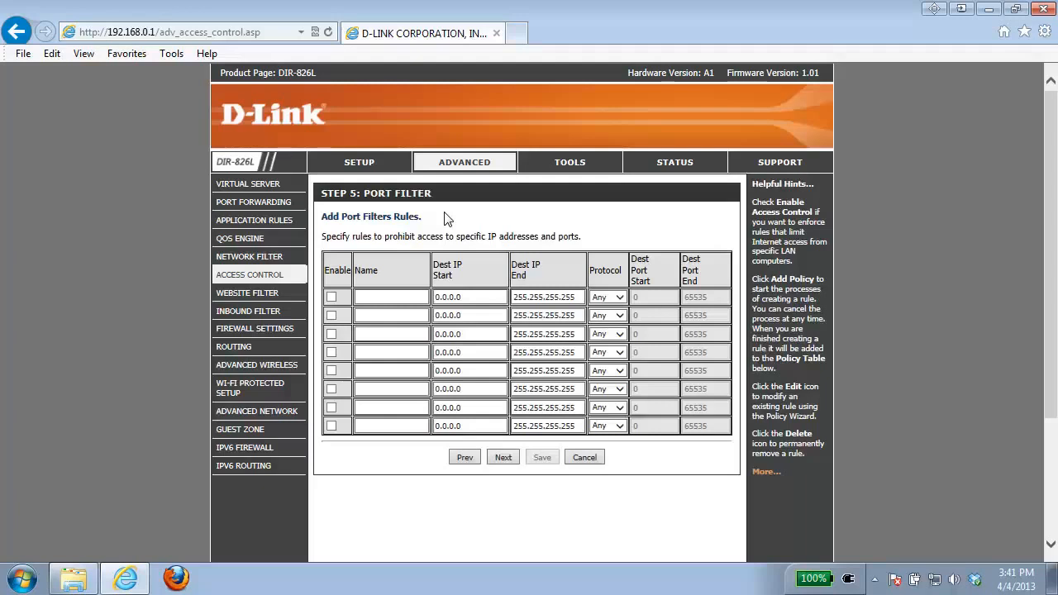
Enable the first port filter rule and name it "Block FTP", keeping the destination IP range 0.0.0.0 to 255.255.255.255.
click(331, 297)
click(371, 297)
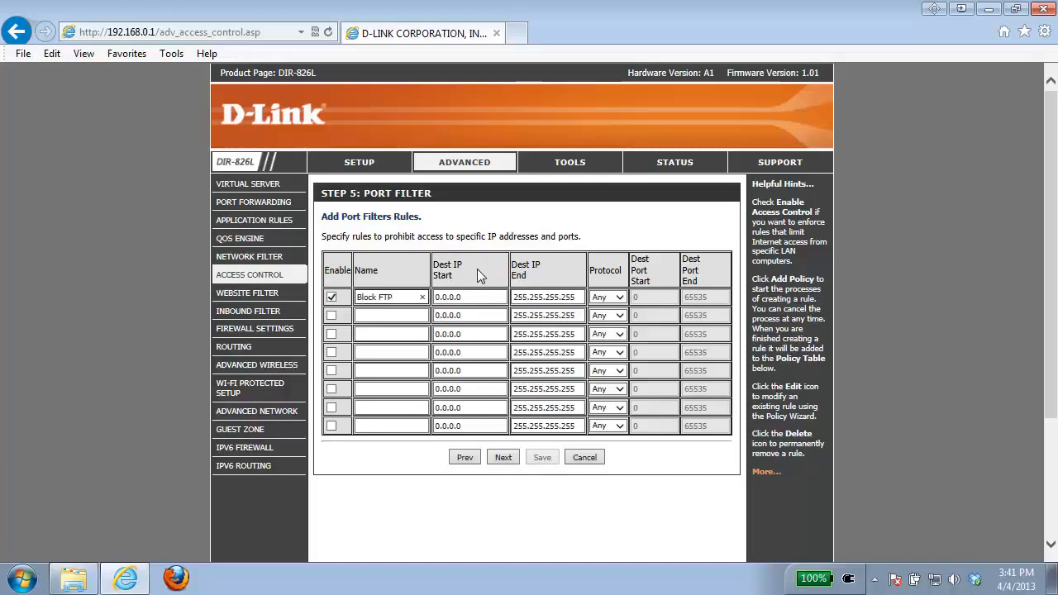
click(491, 286)
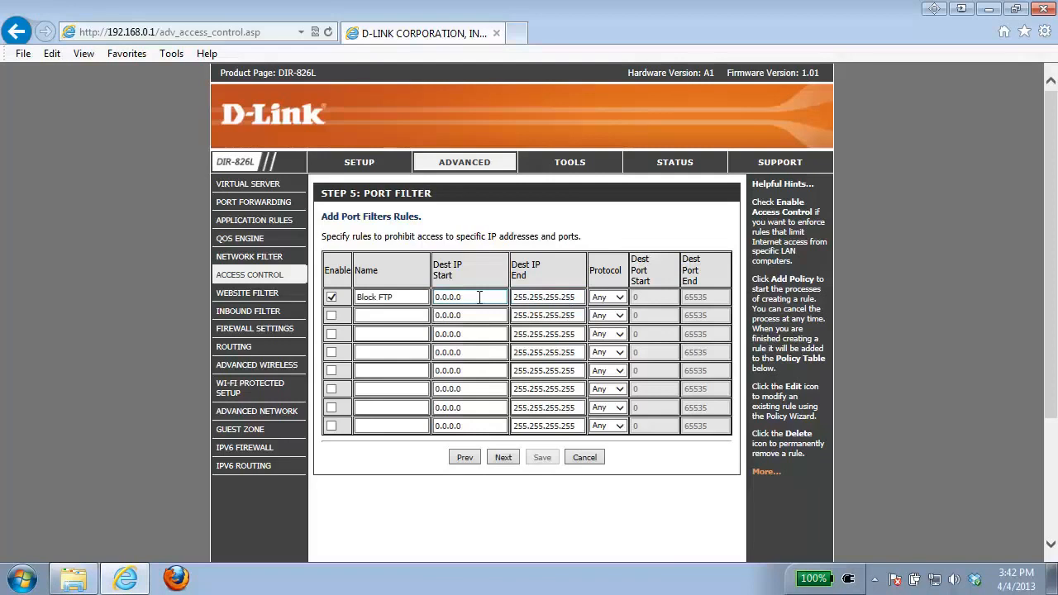
drag(481, 299, 424, 297)
drag(572, 297, 502, 297)
click(545, 307)
Set the Block FTP rule's protocol to TCP and both its destination start and end ports to 21.
click(618, 298)
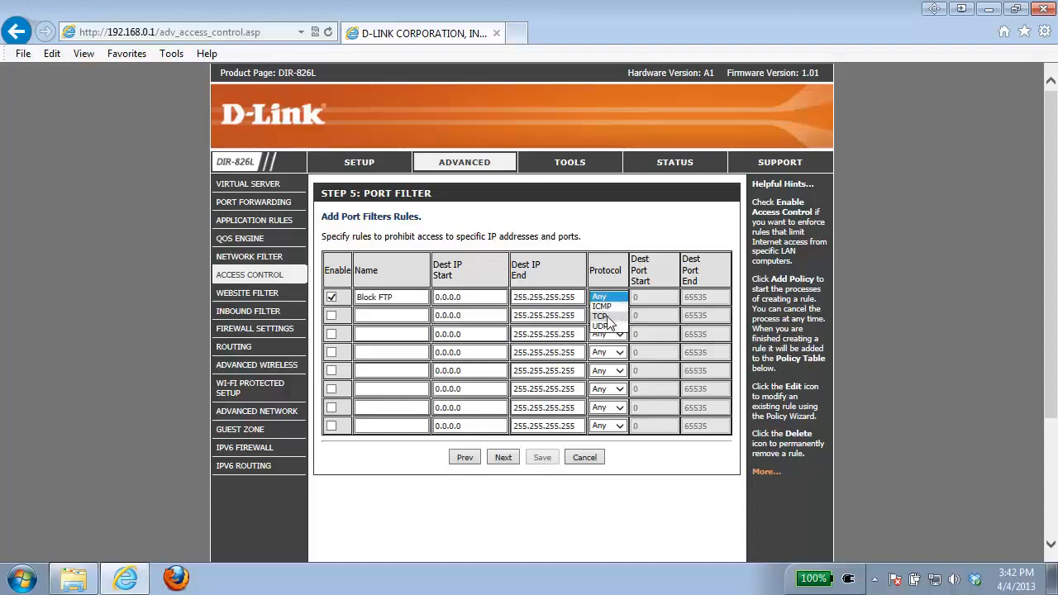
click(606, 316)
key(Tab)
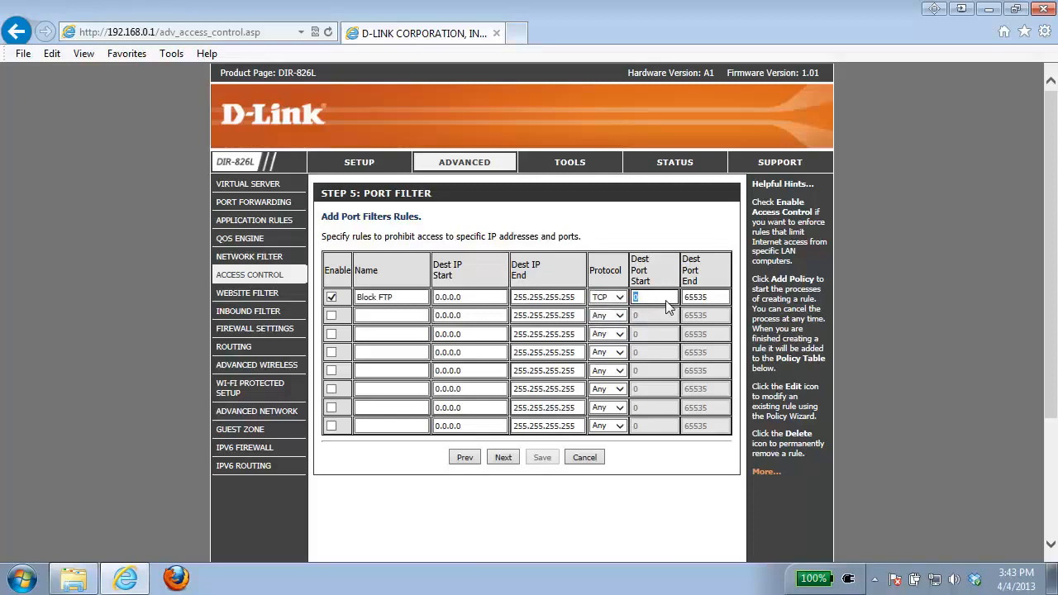
text(1)
key(Tab)
text(21)
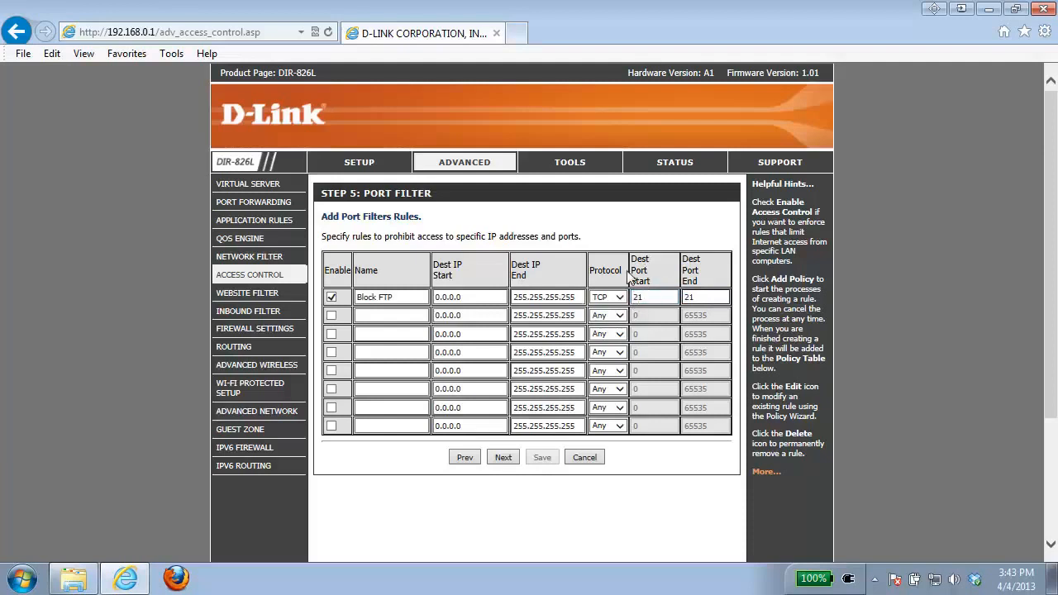
Complete the web access logging step, save the new policy, and return to the Access Control page.
click(506, 460)
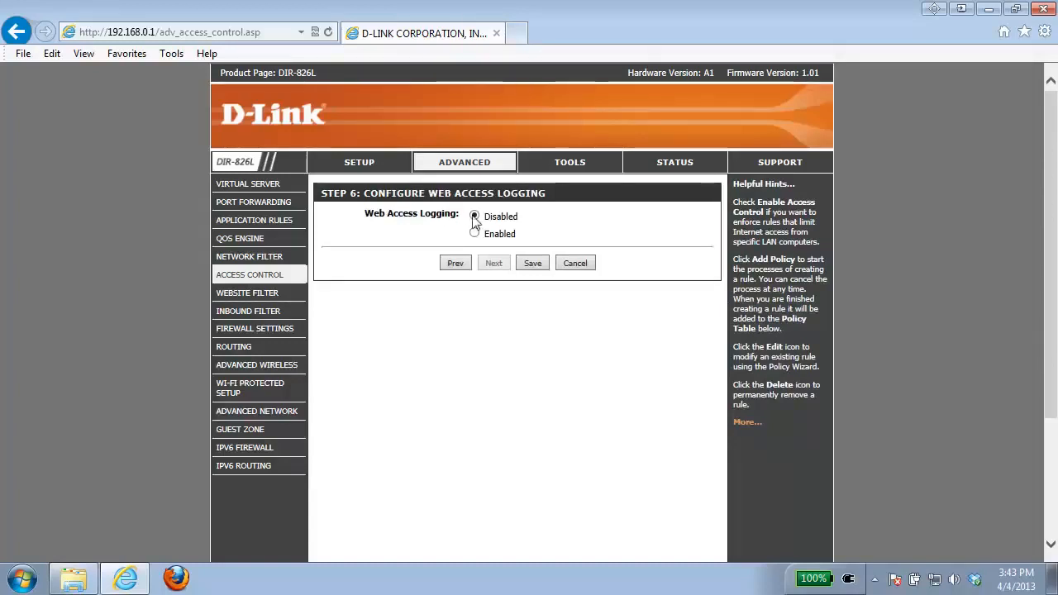
click(533, 268)
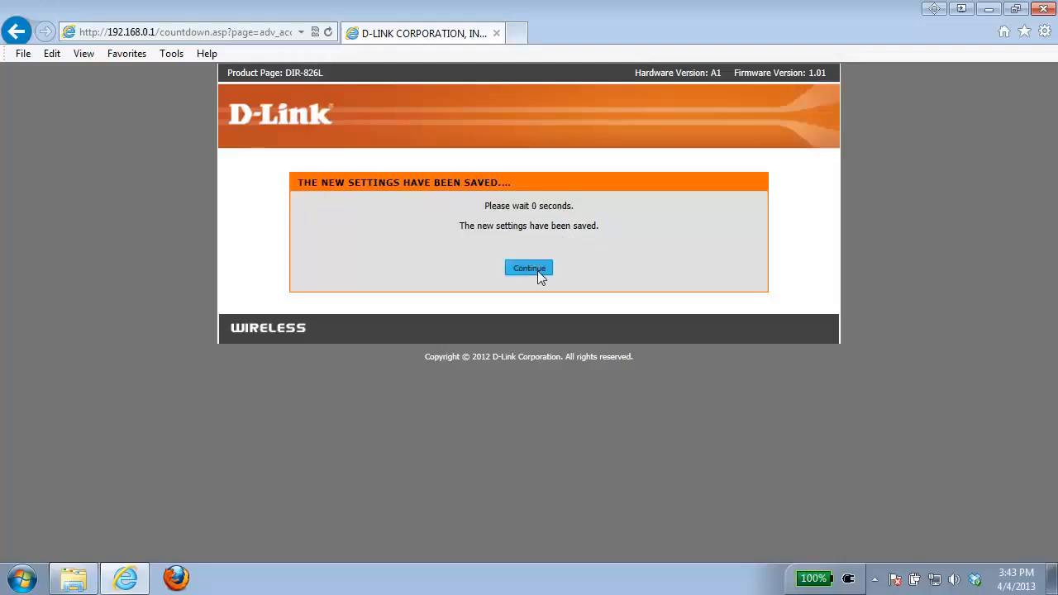
click(529, 270)
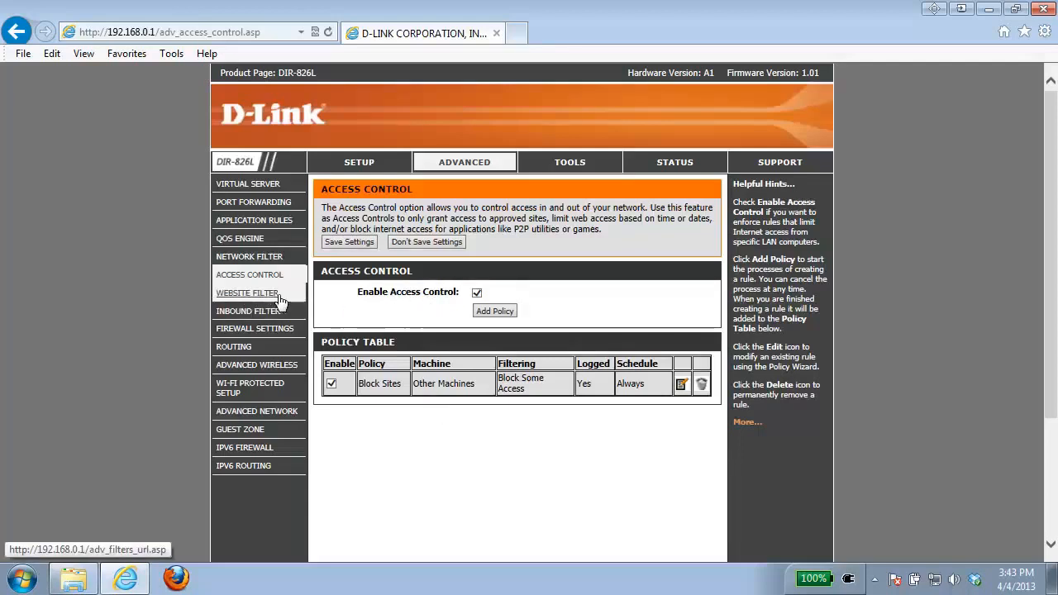
Open the Website Filter settings and keep the rule as "DENY computers access to ONLY these sites".
click(246, 293)
scroll(279, 300, down, 1)
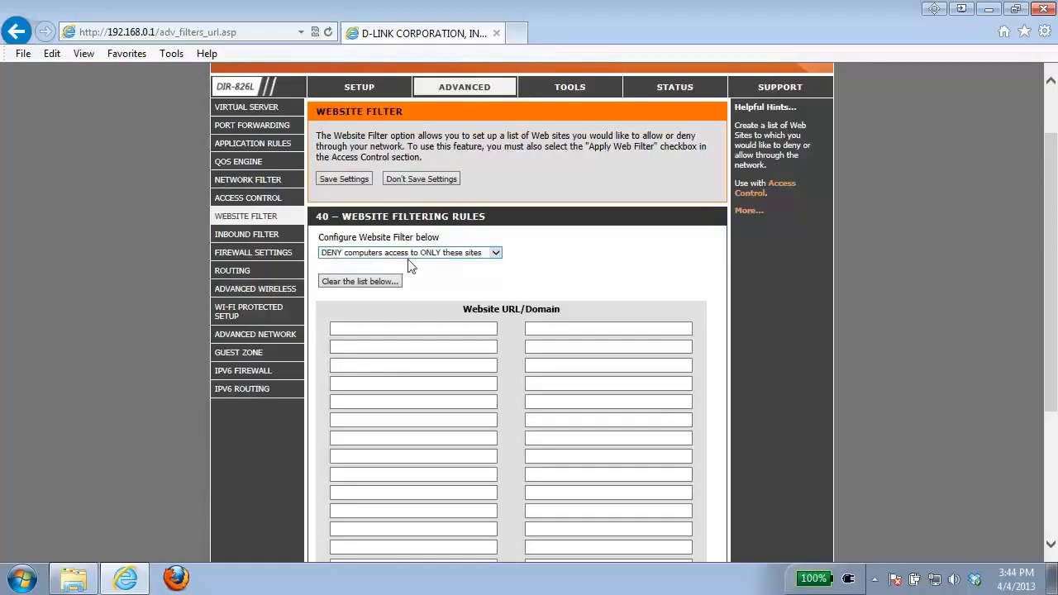
click(477, 255)
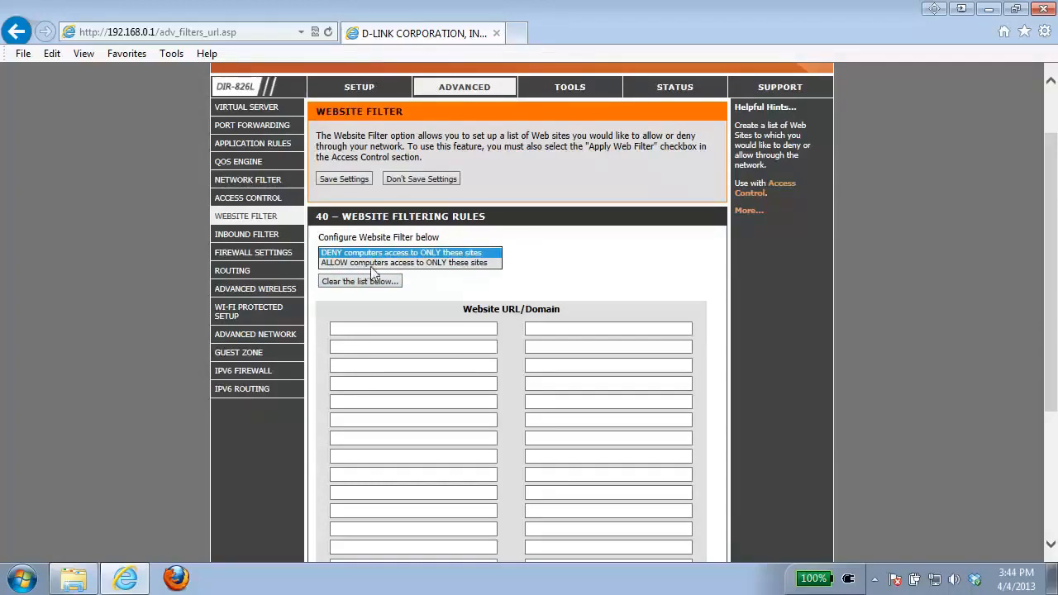
click(430, 293)
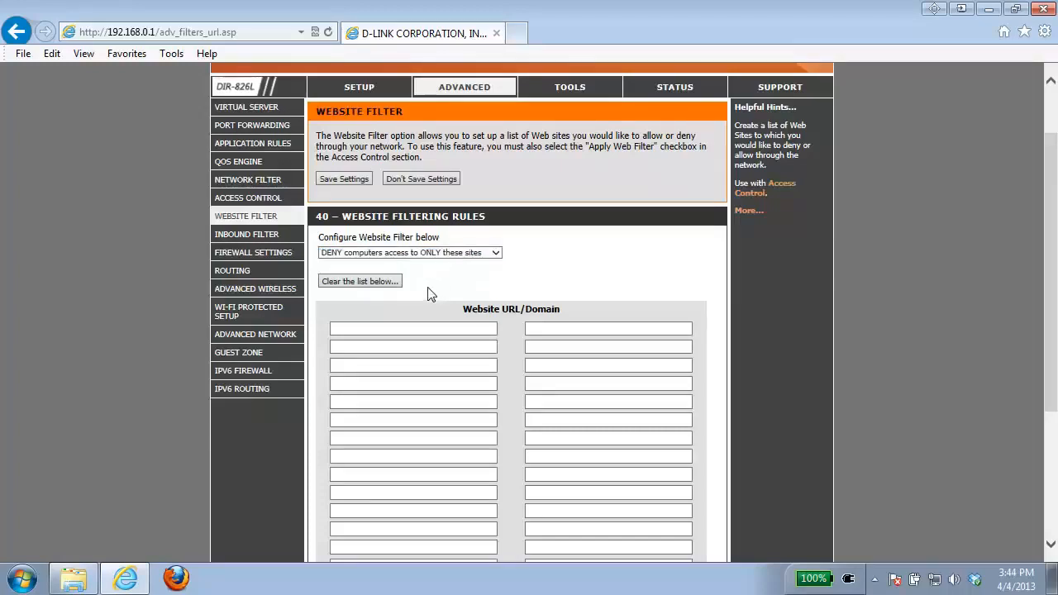
click(372, 255)
click(371, 254)
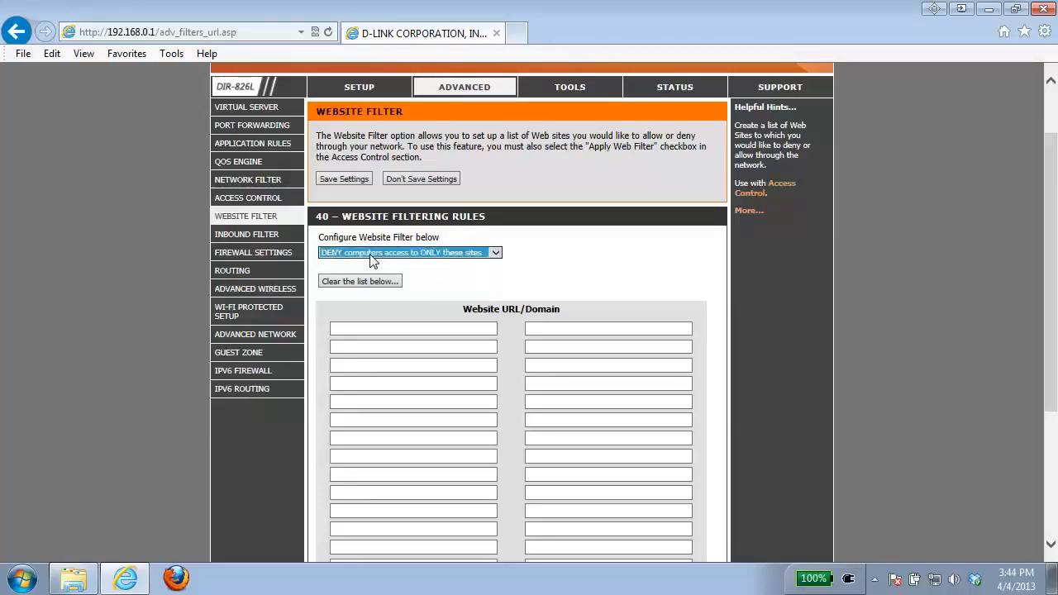
Add facebook.com as the first website in the filter list and save the settings.
click(358, 331)
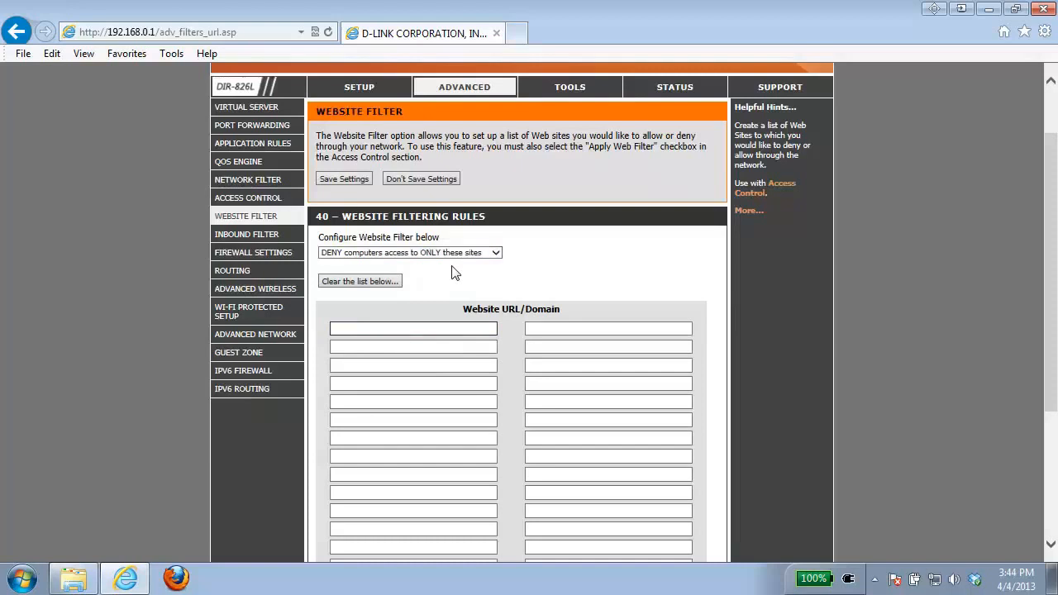
text(facebook.com)
click(526, 262)
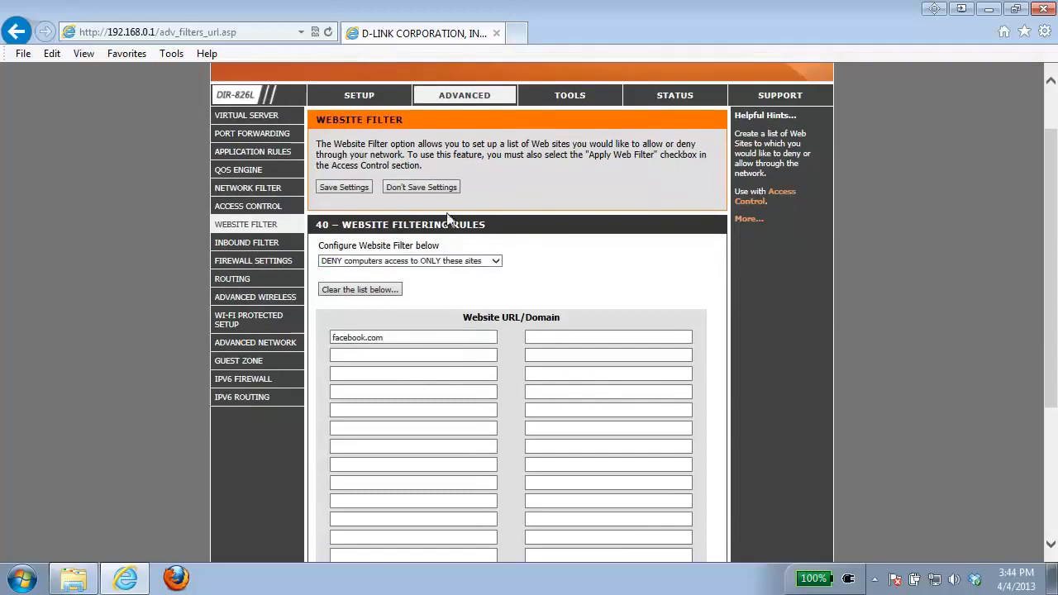
click(349, 187)
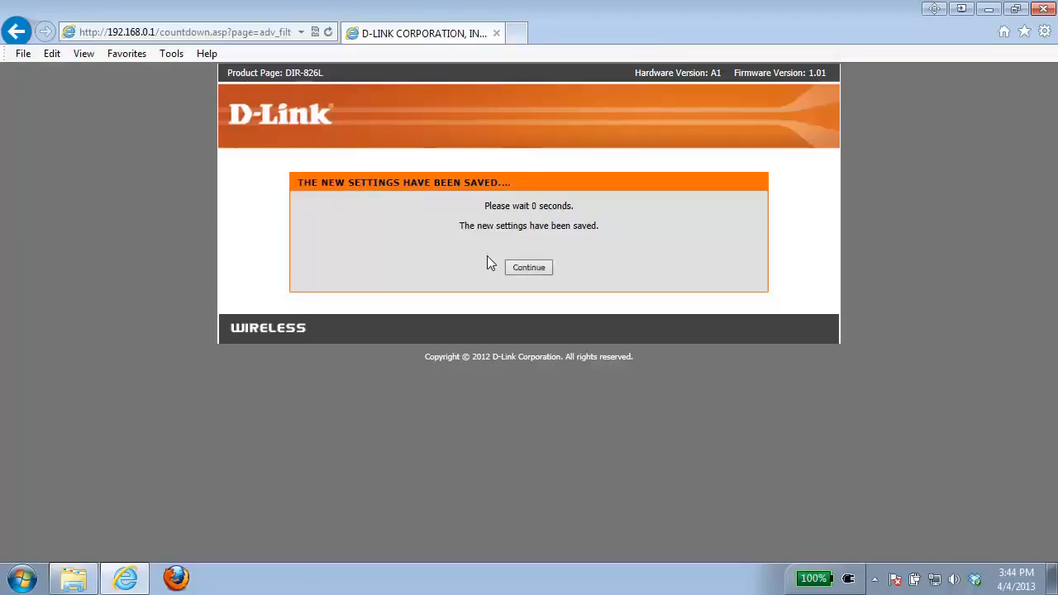
click(533, 270)
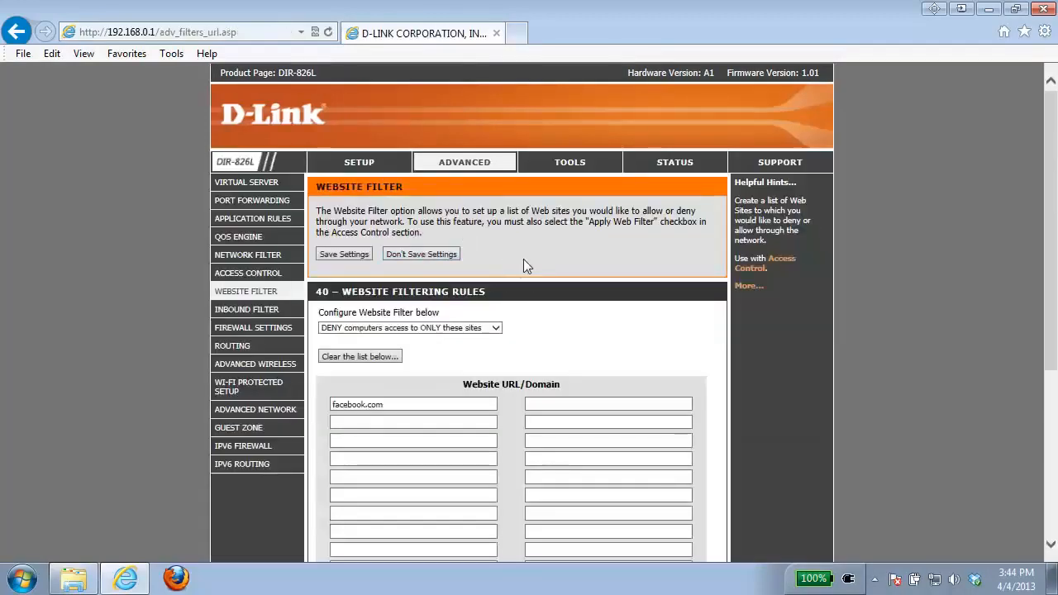
click(515, 34)
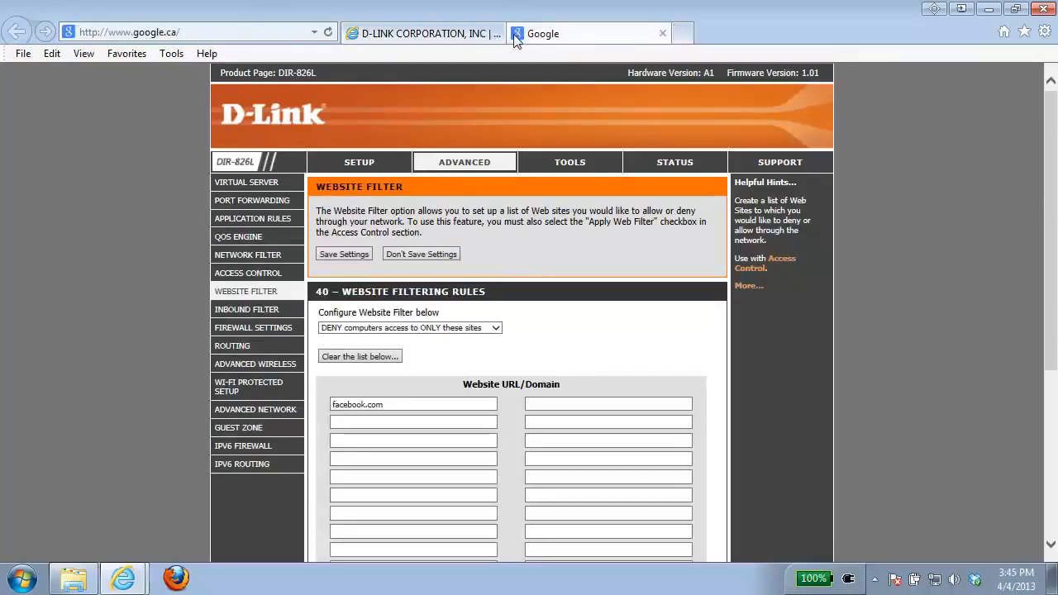
click(189, 31)
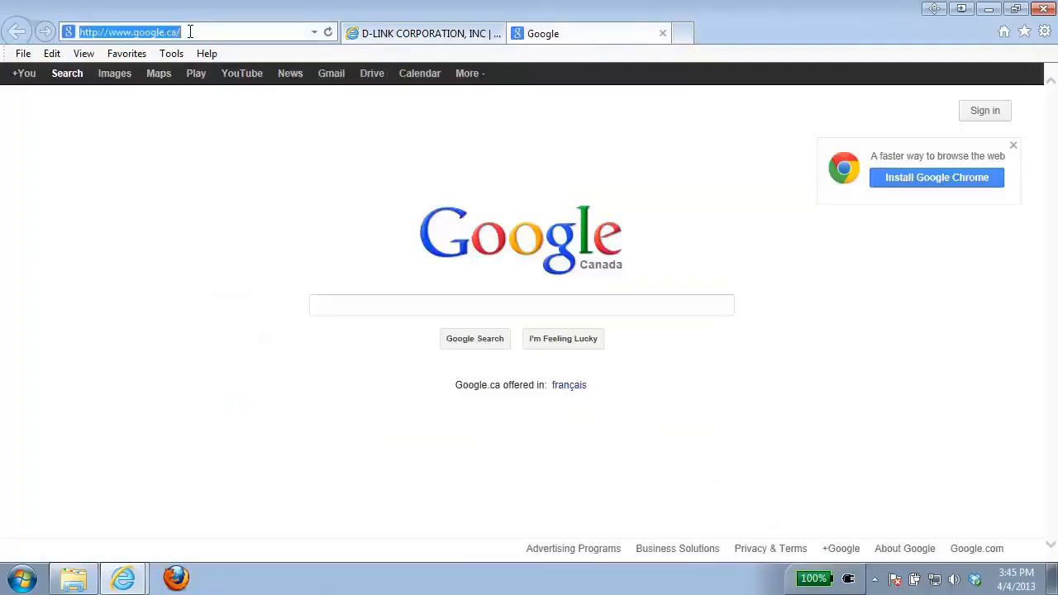
text(fa)
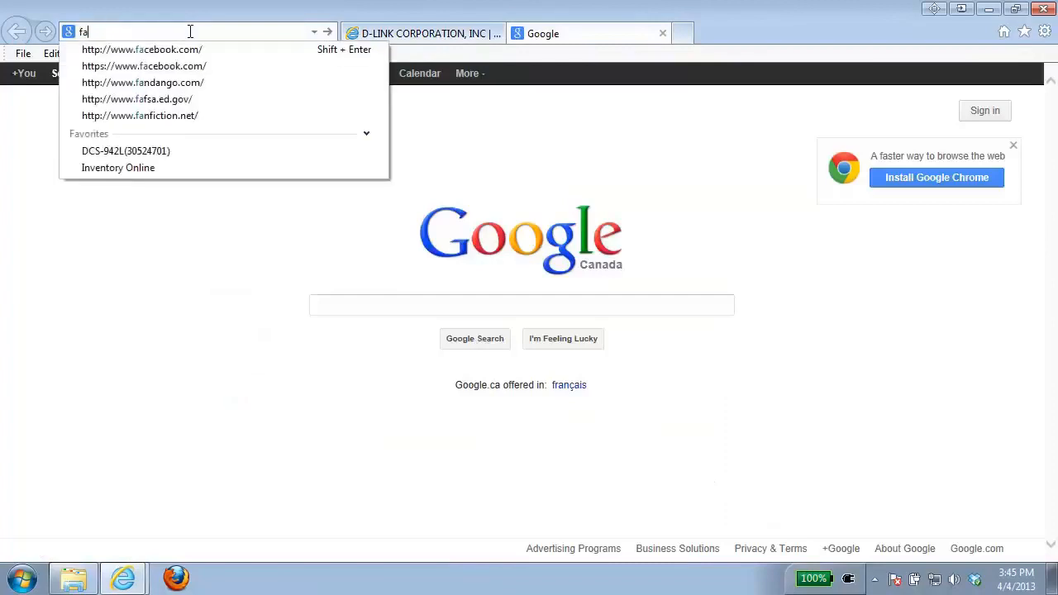
key(Down)
key(Return)
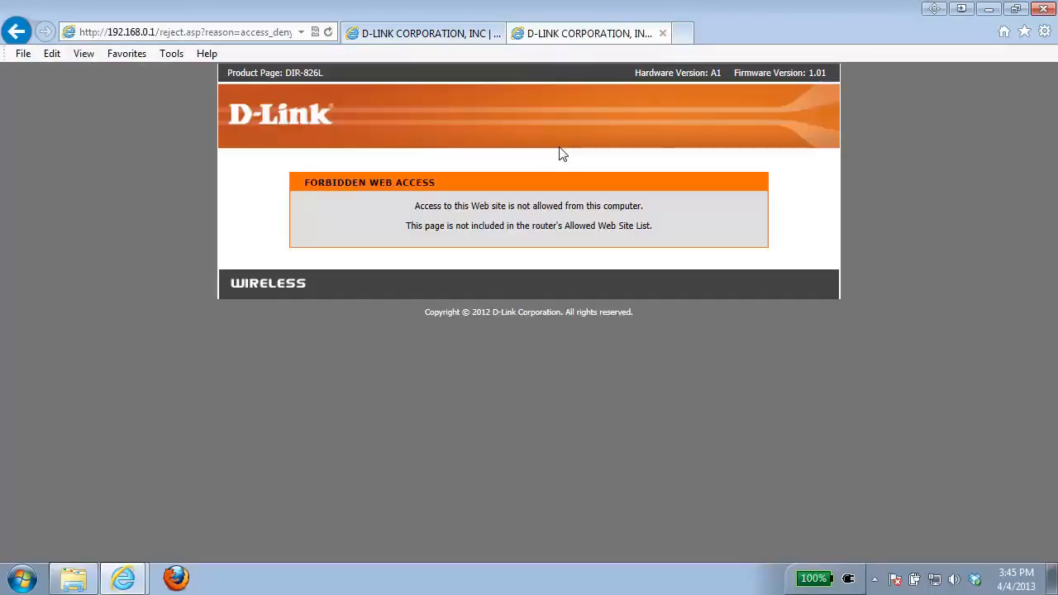
Test the FTP port filter by visiting ftp.dlink.com in the same browser tab.
click(140, 34)
text(ftp)
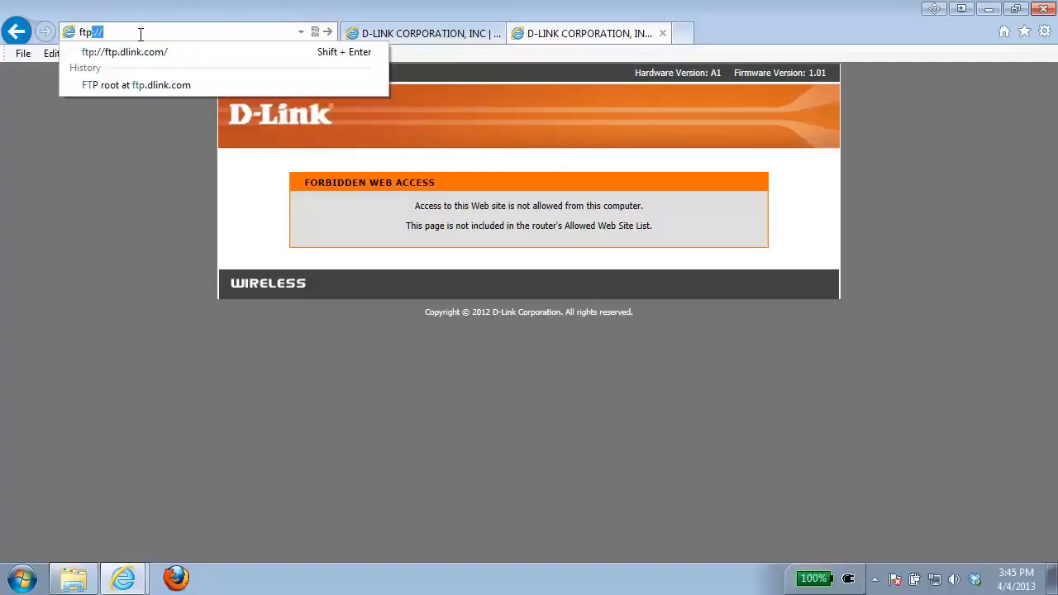
text(.dlink.com)
key(Return)
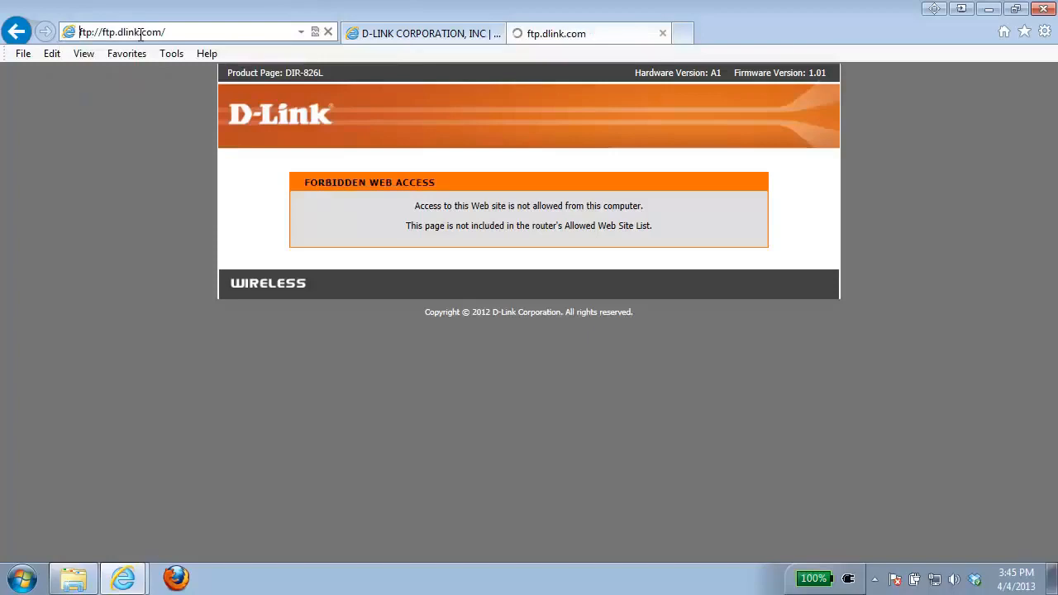